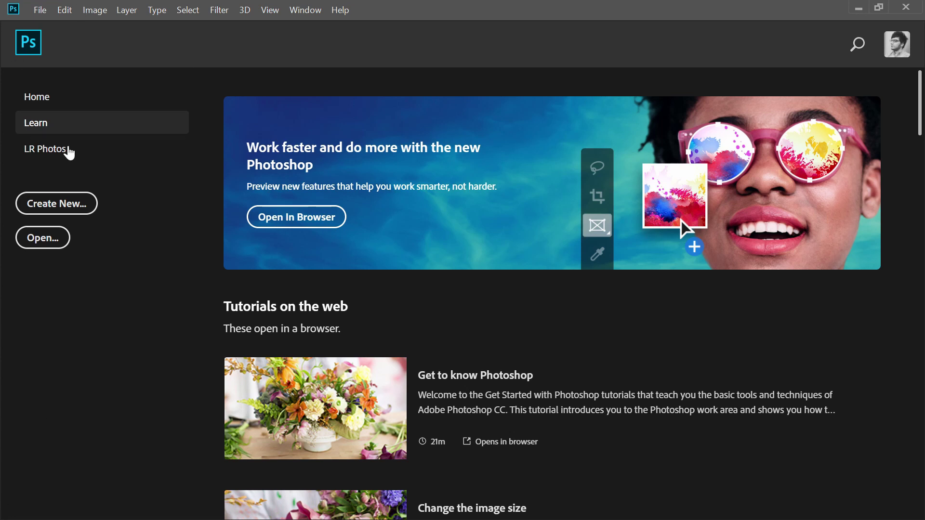
{"action": "left_click", "coordinate": [43, 16]}
{"action": "left_click", "coordinate": [47, 26]}
{"action": "left_click", "coordinate": [39, 10]}
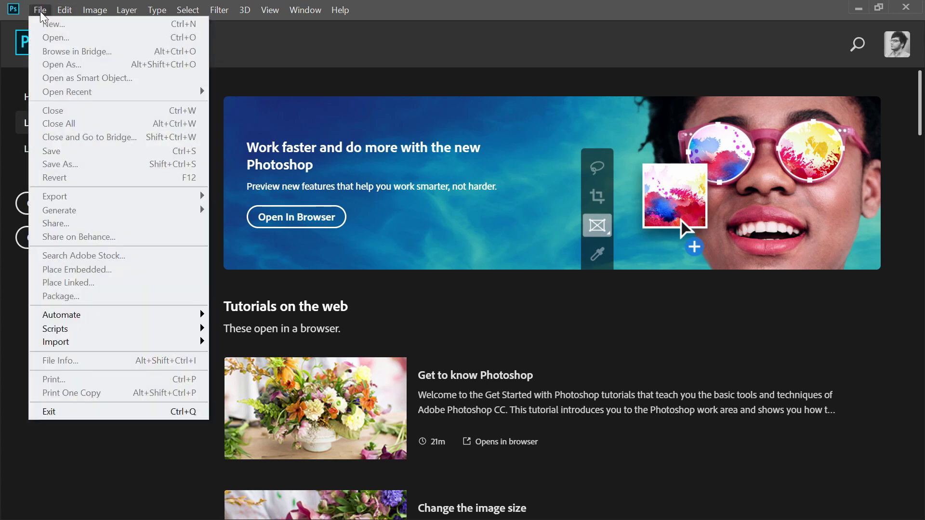
{"action": "left_click", "coordinate": [279, 61]}
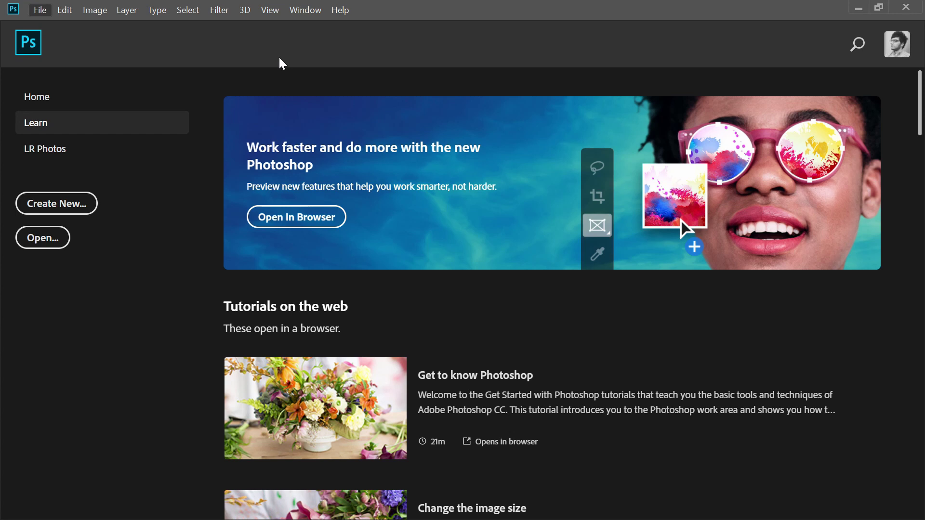
- Create a new 25 x 25 pixel document at 72.009 pixels/inch in 8 bit Grayscale with a white background
{"action": "key", "text": "ctrl+n"}
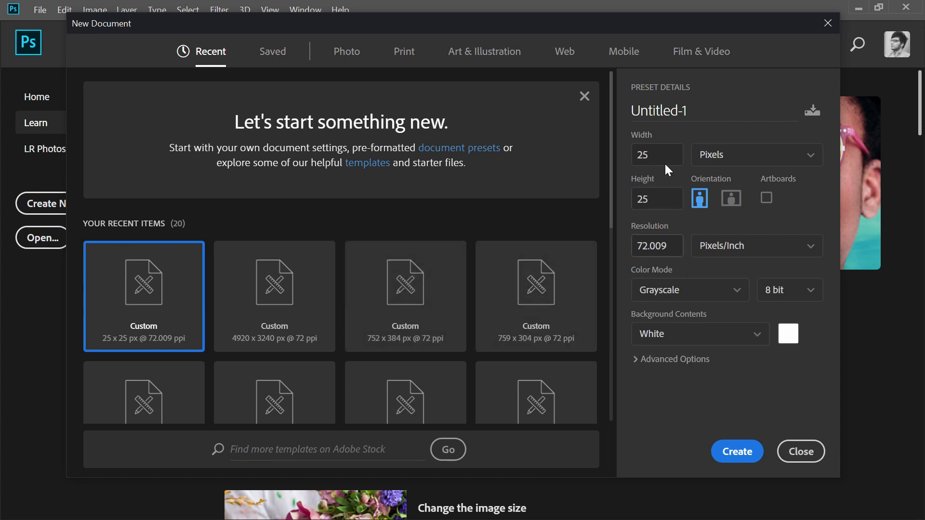
{"action": "left_click", "coordinate": [649, 155]}
{"action": "left_click_drag", "start_coordinate": [648, 155], "coordinate": [613, 148]}
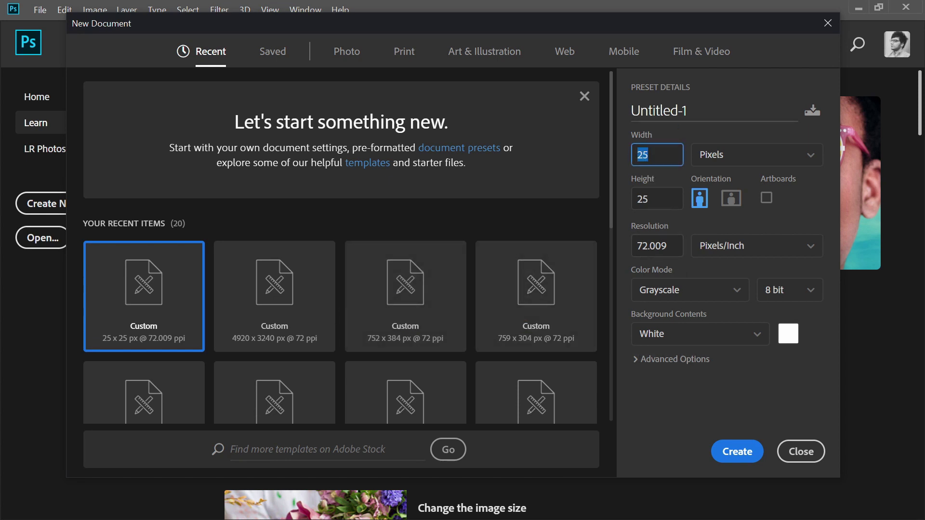
{"action": "key", "text": "Tab"}
{"action": "key", "text": "shift+Tab"}
{"action": "key", "text": "Tab"}
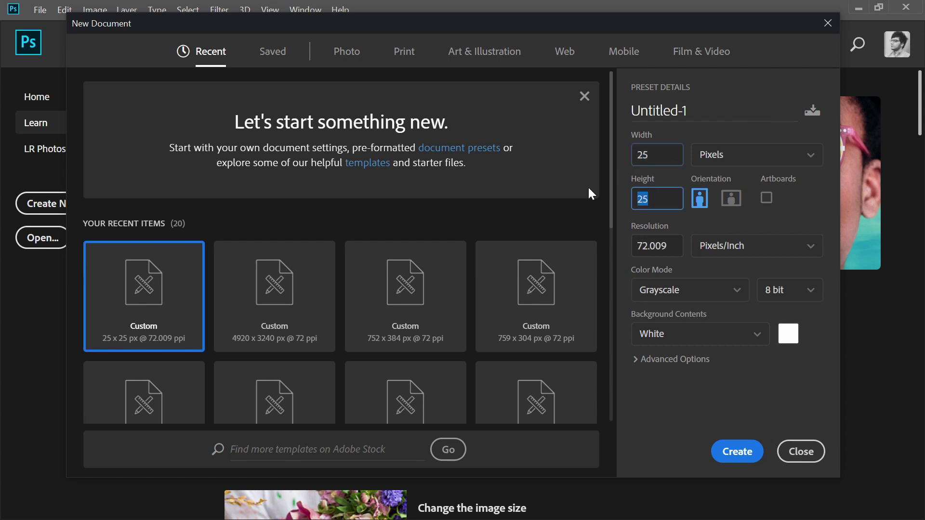
{"action": "key", "text": "shift+Tab"}
{"action": "key", "text": "Tab"}
{"action": "key", "text": "Tab"}
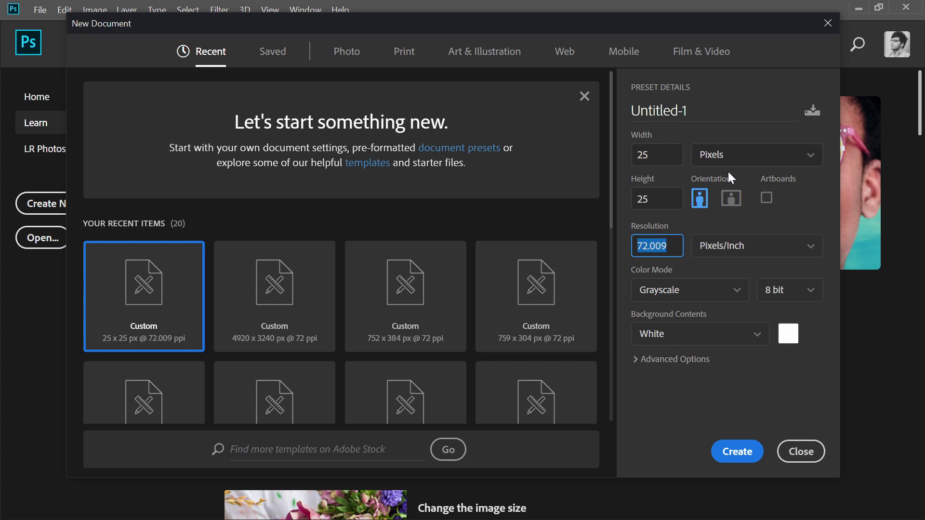
{"action": "left_click", "coordinate": [662, 161]}
{"action": "left_click_drag", "start_coordinate": [661, 206], "coordinate": [629, 199]}
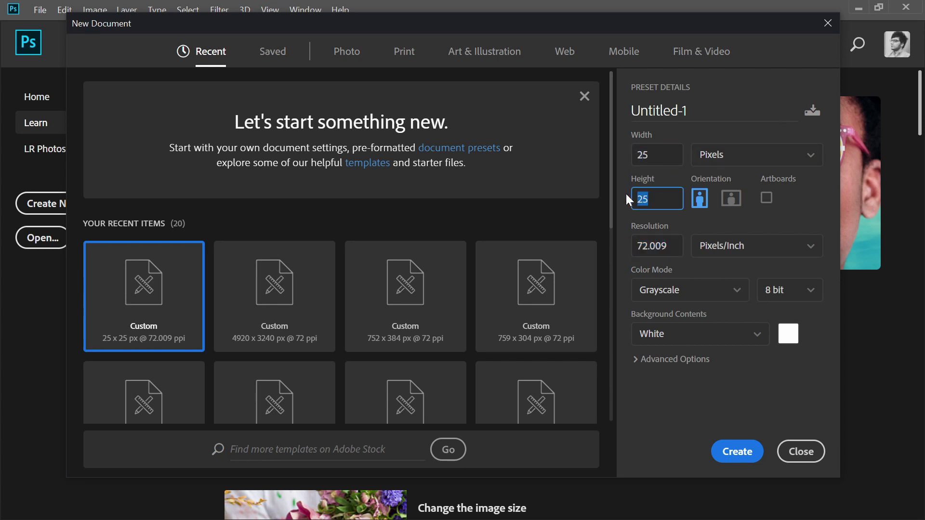
{"action": "left_click", "coordinate": [737, 452]}
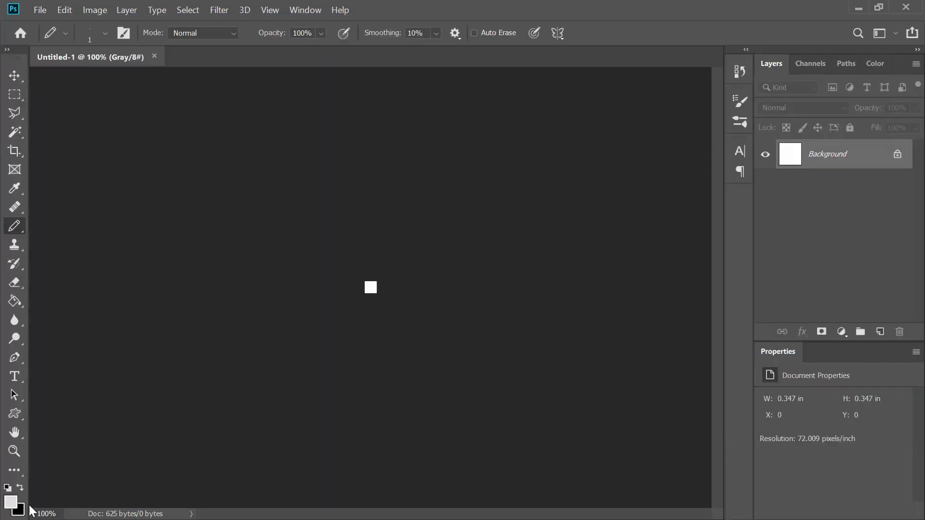
{"action": "left_click", "coordinate": [9, 502]}
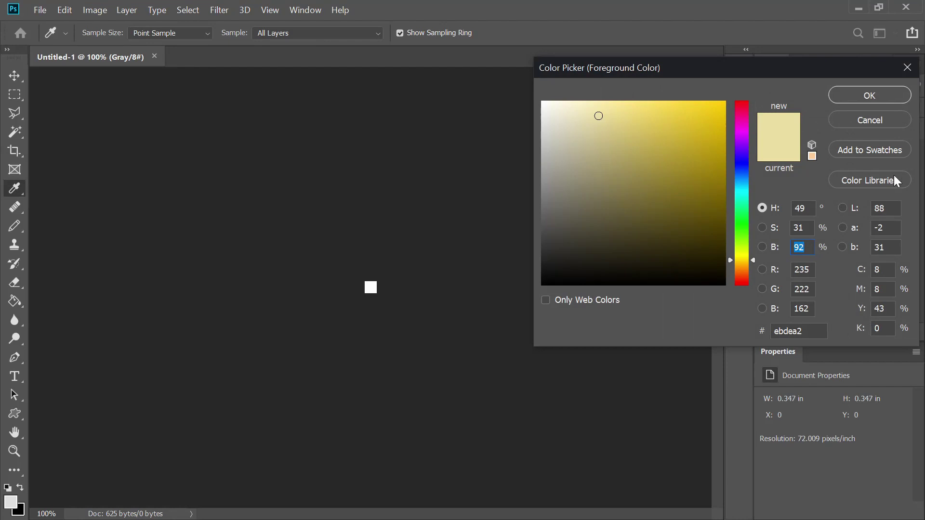
{"action": "key", "text": "Return"}
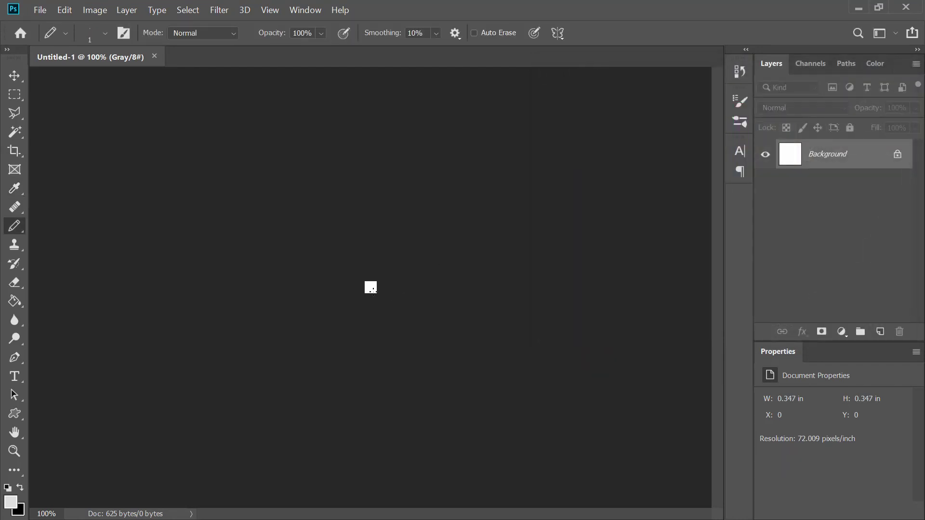
{"action": "scroll", "coordinate": [381, 289], "scroll_direction": "up", "scroll_amount": 10}
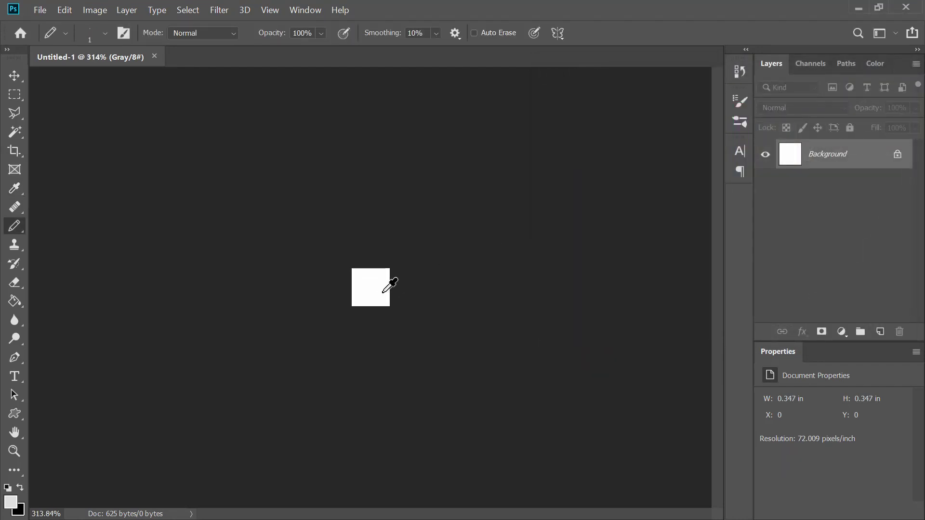
{"action": "scroll", "coordinate": [383, 292], "scroll_direction": "up", "scroll_amount": 12}
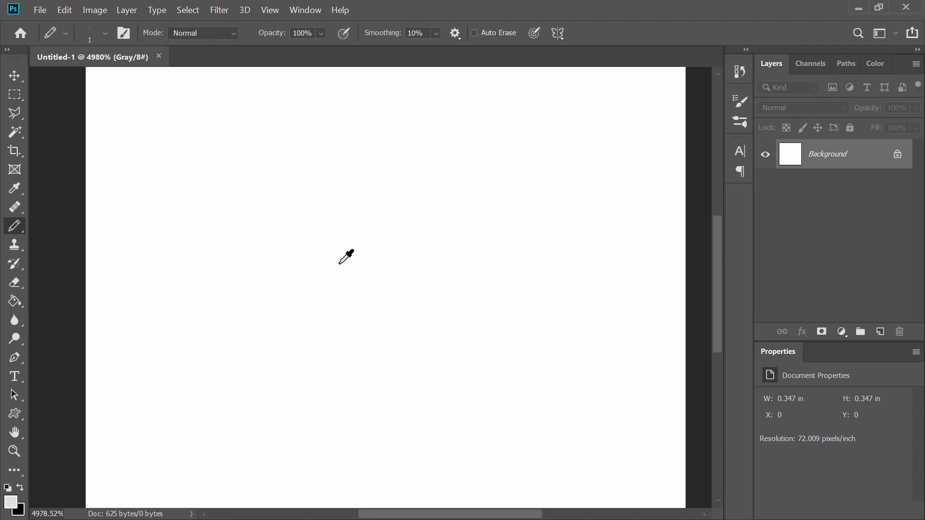
{"action": "scroll", "coordinate": [347, 257], "scroll_direction": "down", "scroll_amount": 4}
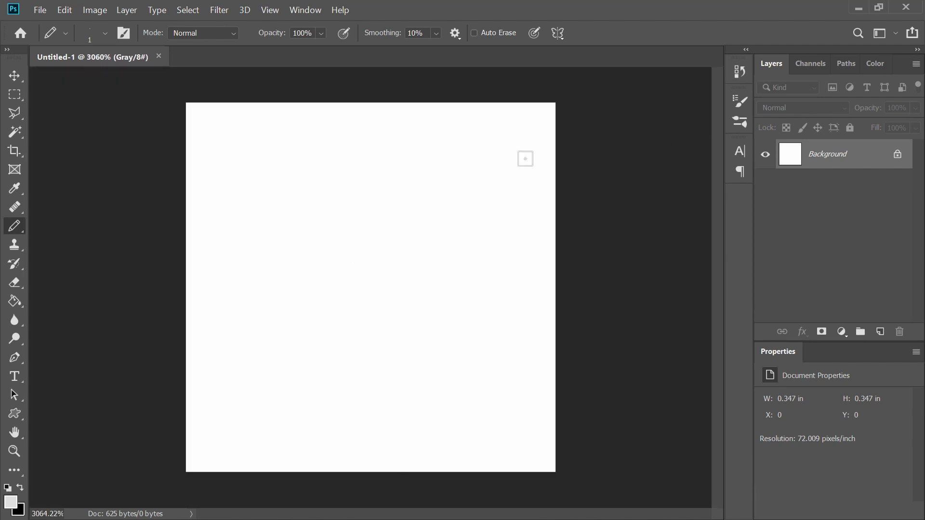
- Start saving the document under a new name and go to the PixelDude folder on the Desktop
{"action": "left_click", "coordinate": [40, 10]}
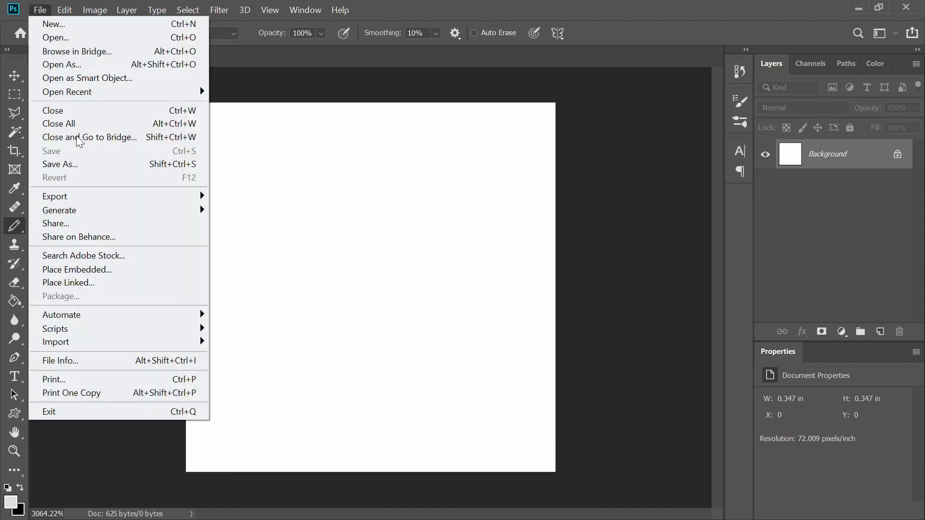
{"action": "left_click", "coordinate": [88, 166]}
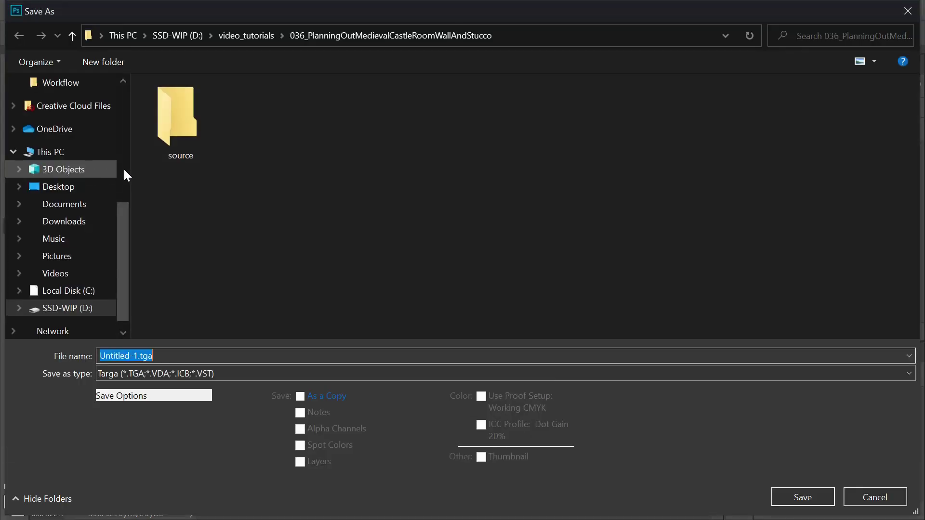
{"action": "scroll", "coordinate": [99, 188], "scroll_direction": "up", "scroll_amount": 5}
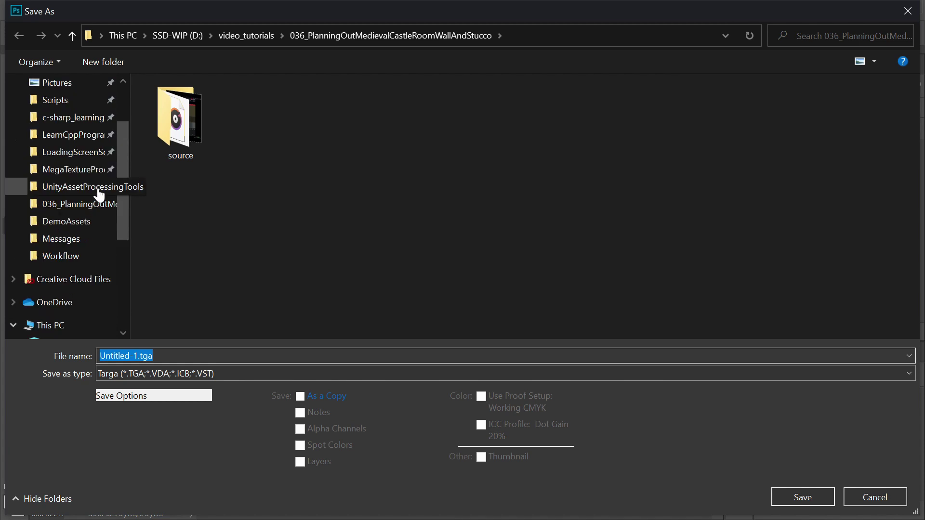
{"action": "scroll", "coordinate": [93, 186], "scroll_direction": "down", "scroll_amount": 3}
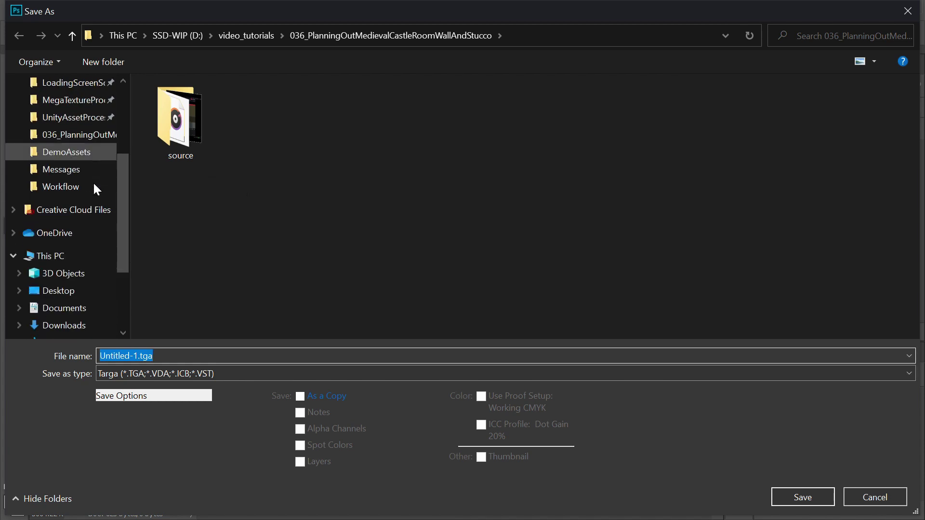
{"action": "scroll", "coordinate": [82, 193], "scroll_direction": "down", "scroll_amount": 2}
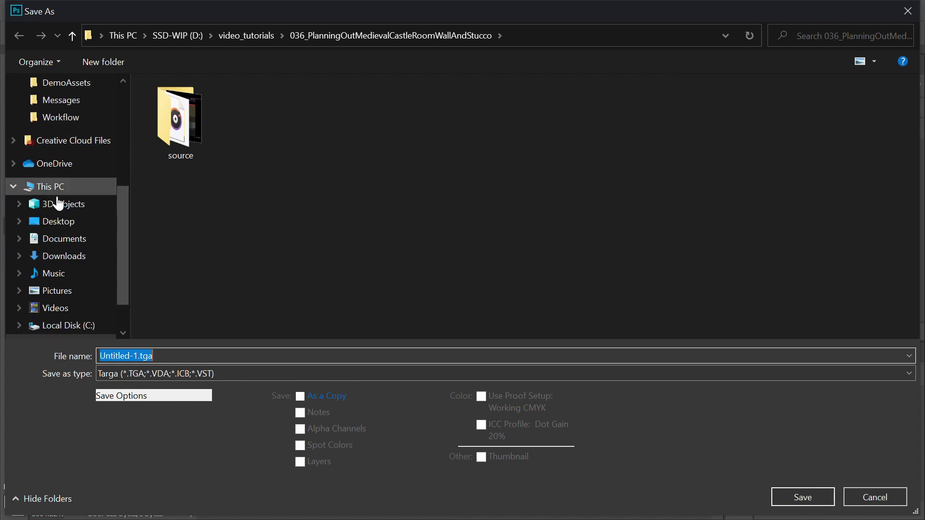
{"action": "left_click", "coordinate": [60, 222]}
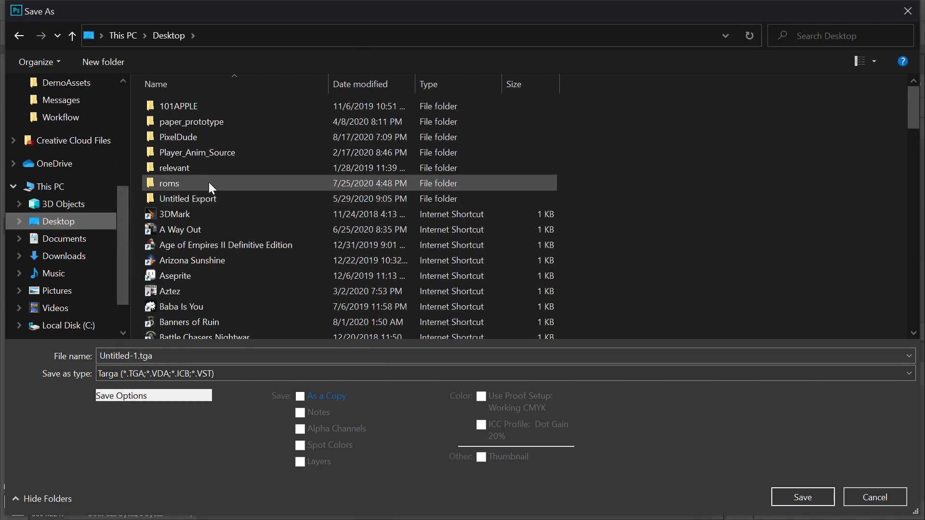
{"action": "double_click", "coordinate": [194, 138]}
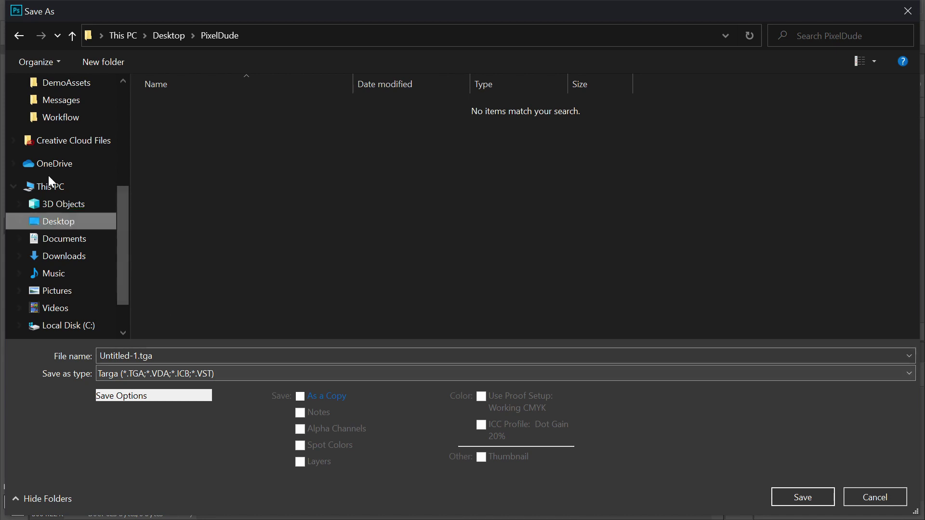
- Choose Photoshop (*.PSD;*.PDD;*.PSDT) as the file format for saving
{"action": "left_click", "coordinate": [209, 374]}
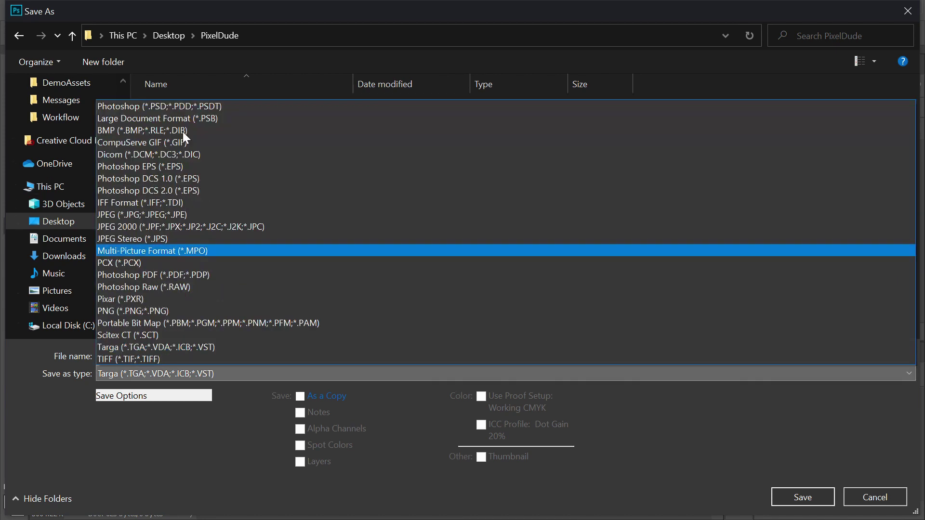
{"action": "left_click", "coordinate": [175, 106]}
{"action": "left_click", "coordinate": [187, 368]}
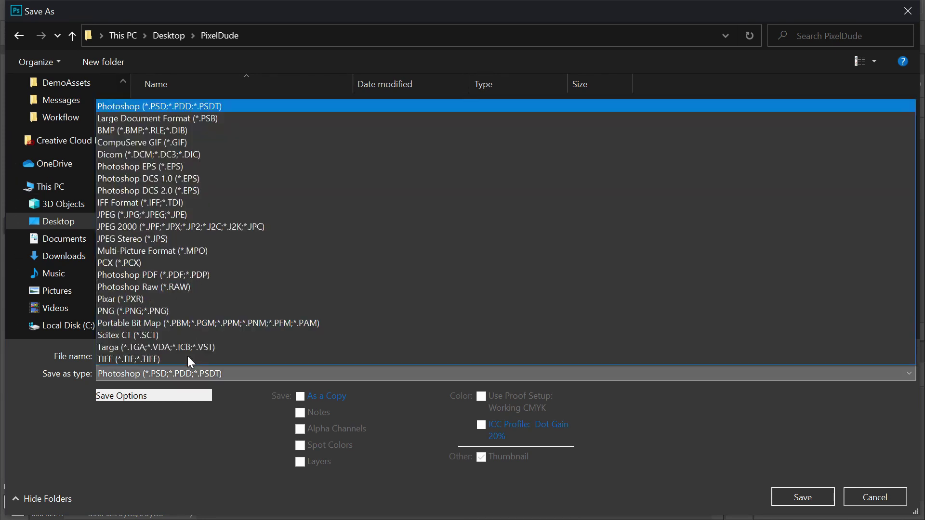
{"action": "left_click", "coordinate": [174, 109]}
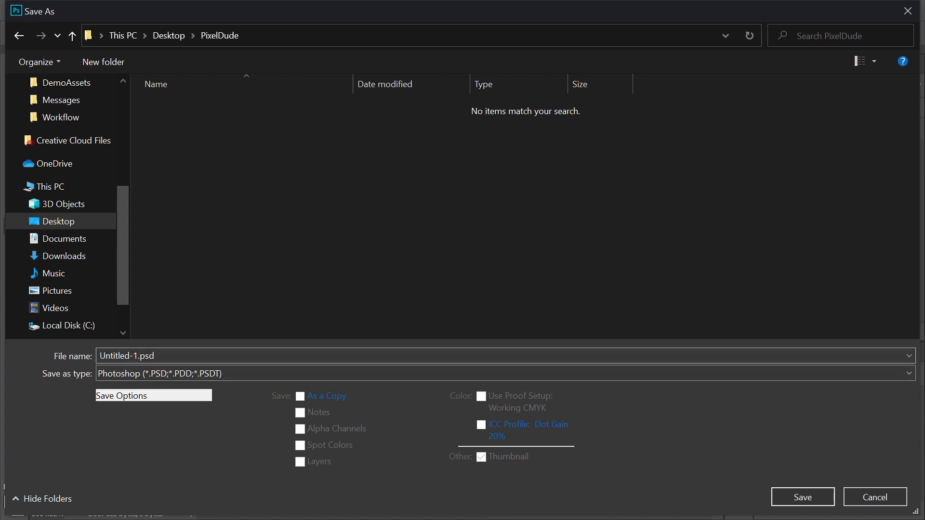
- Create a folder named SourceArt inside PixelDude and open it as the save location
{"action": "left_click", "coordinate": [155, 356]}
{"action": "right_click", "coordinate": [217, 172]}
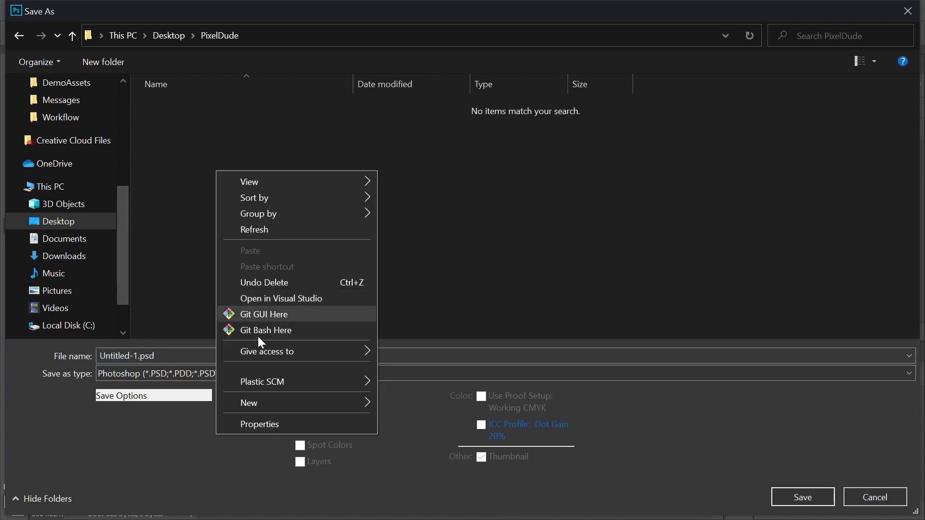
{"action": "mouse_move", "coordinate": [264, 401]}
{"action": "left_click", "coordinate": [400, 270]}
{"action": "type", "text": "SourceArt"}
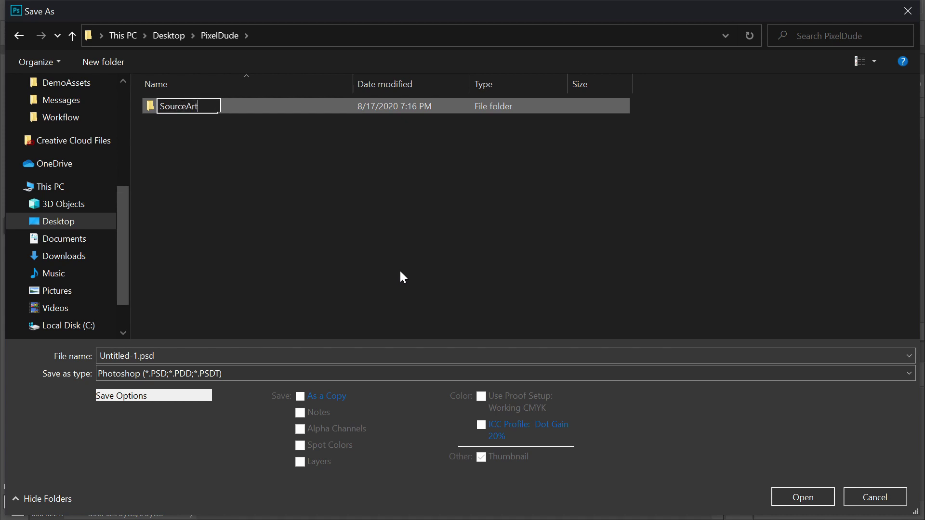
{"action": "key", "text": "Return"}
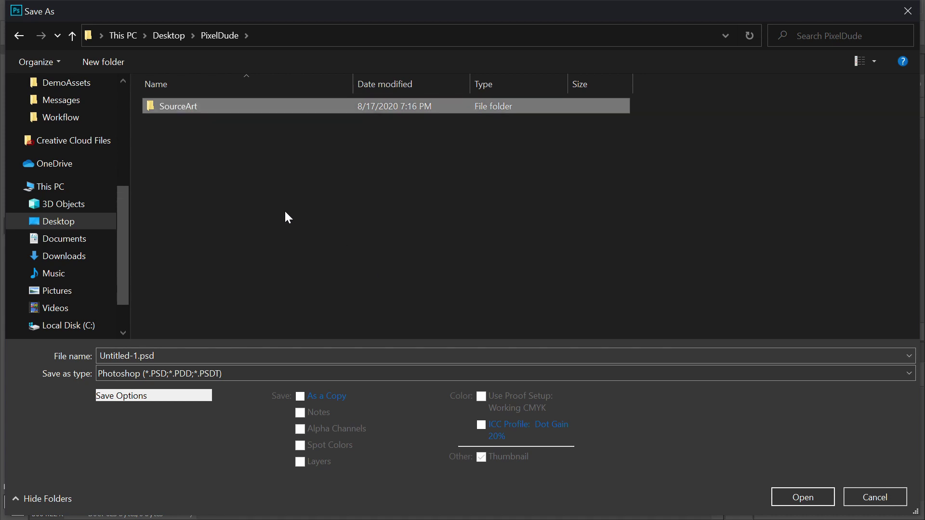
{"action": "double_click", "coordinate": [182, 108]}
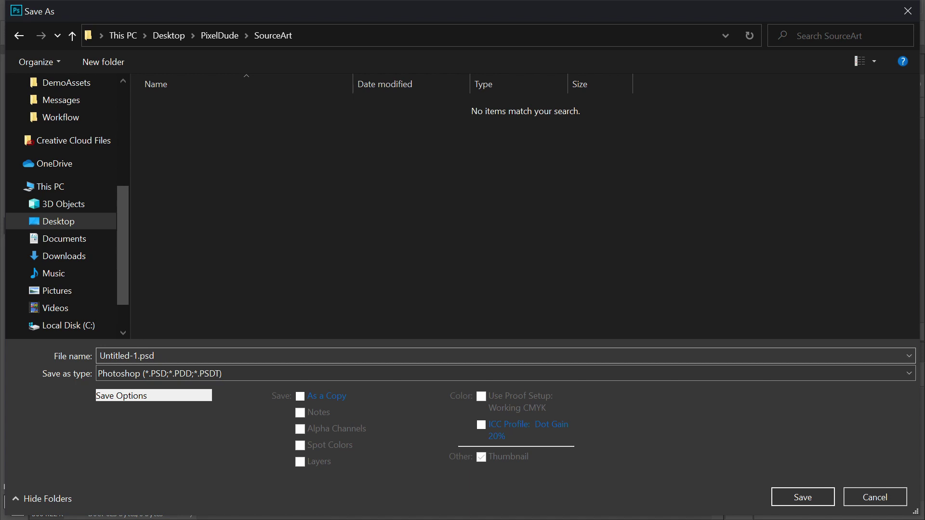
- Name the file DungeonAssets.psd and save it in the SourceArt folder
{"action": "left_click", "coordinate": [159, 356]}
{"action": "left_click_drag", "start_coordinate": [139, 356], "coordinate": [16, 355]}
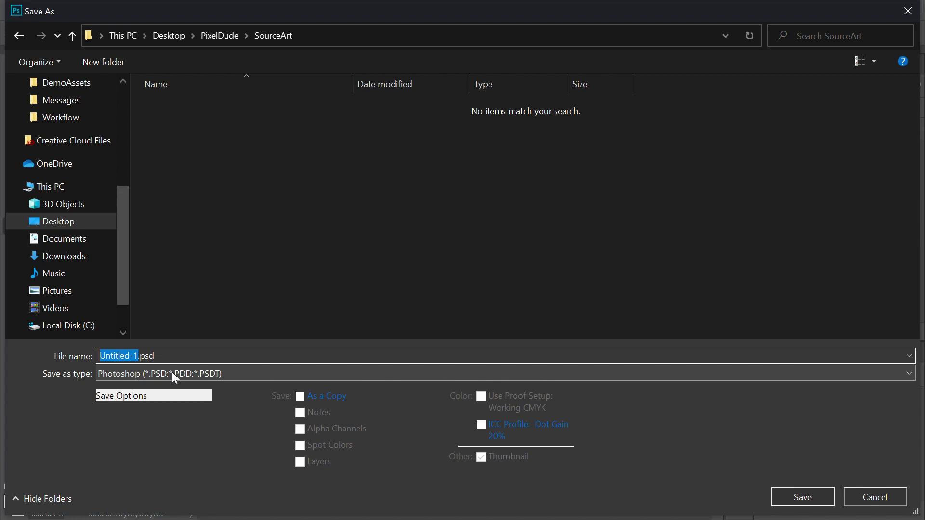
{"action": "type", "text": "Asset"}
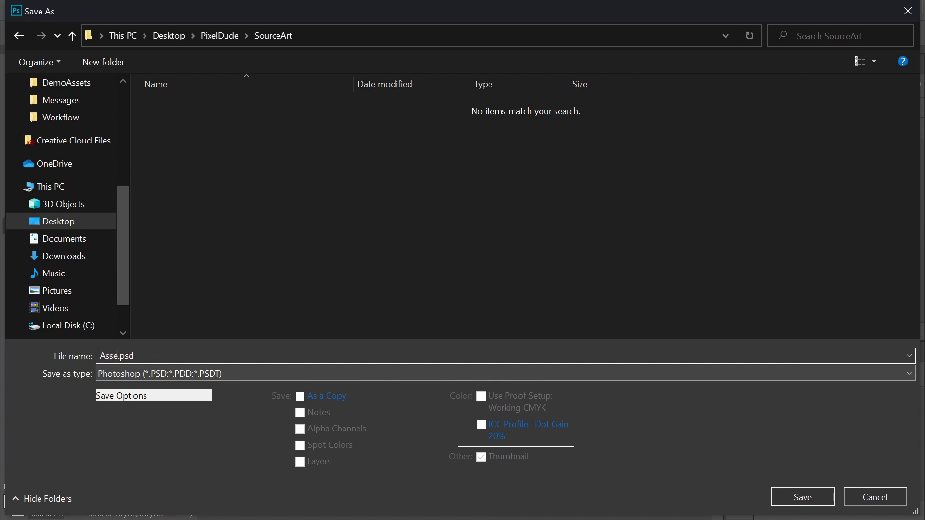
{"action": "type", "text": "s"}
{"action": "key", "text": "BackSpace"}
{"action": "key", "text": "BackSpace"}
{"action": "key", "text": "BackSpace"}
{"action": "key", "text": "BackSpace"}
{"action": "key", "text": "BackSpace"}
{"action": "key", "text": "BackSpace"}
{"action": "type", "text": "DungeonAssets"}
{"action": "key", "text": "Return"}
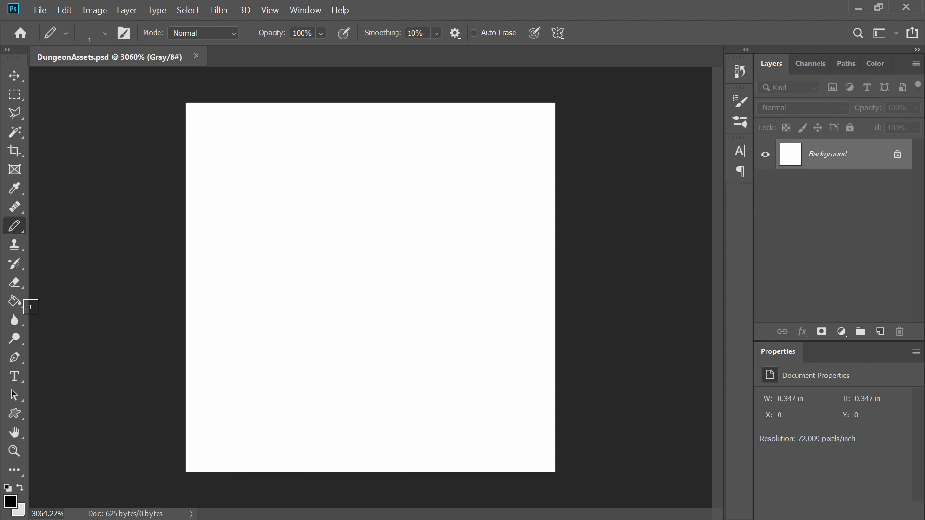
- Confirm black (000000) as the foreground color and fill the whole Background layer with it using the Paint Bucket tool
{"action": "left_click", "coordinate": [10, 503]}
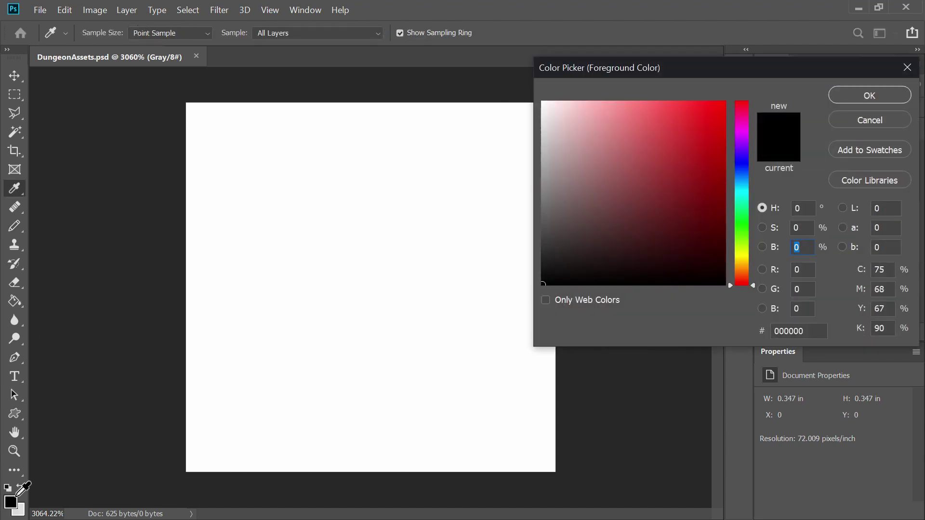
{"action": "left_click_drag", "start_coordinate": [445, 365], "coordinate": [331, 399]}
{"action": "left_click", "coordinate": [859, 96]}
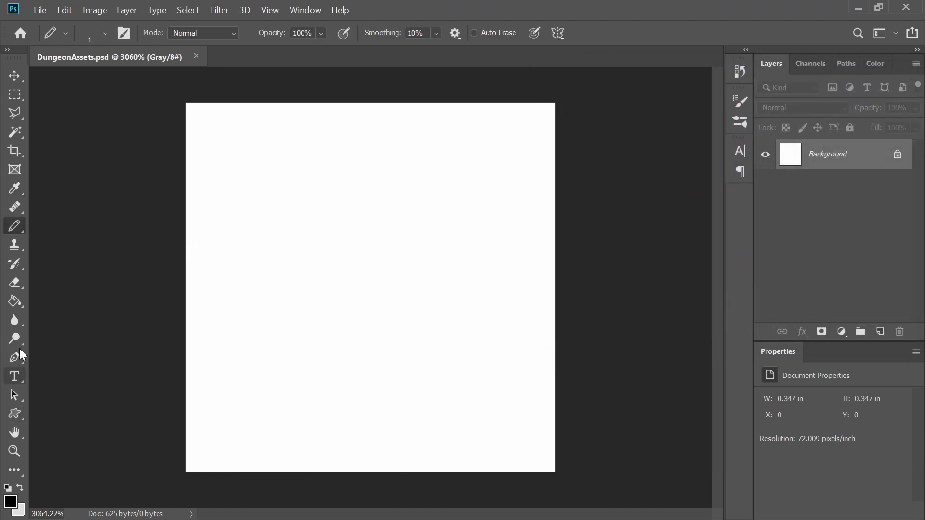
{"action": "left_click", "coordinate": [15, 305]}
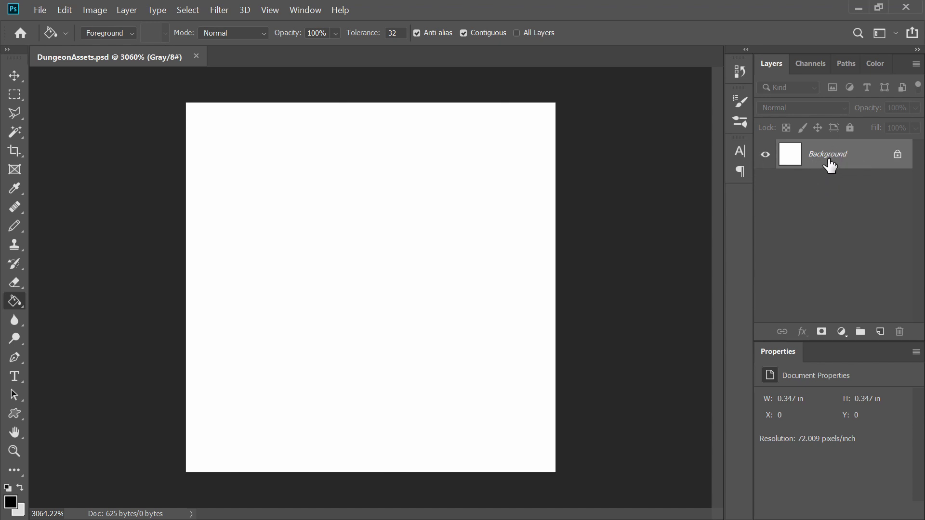
{"action": "left_click", "coordinate": [323, 201]}
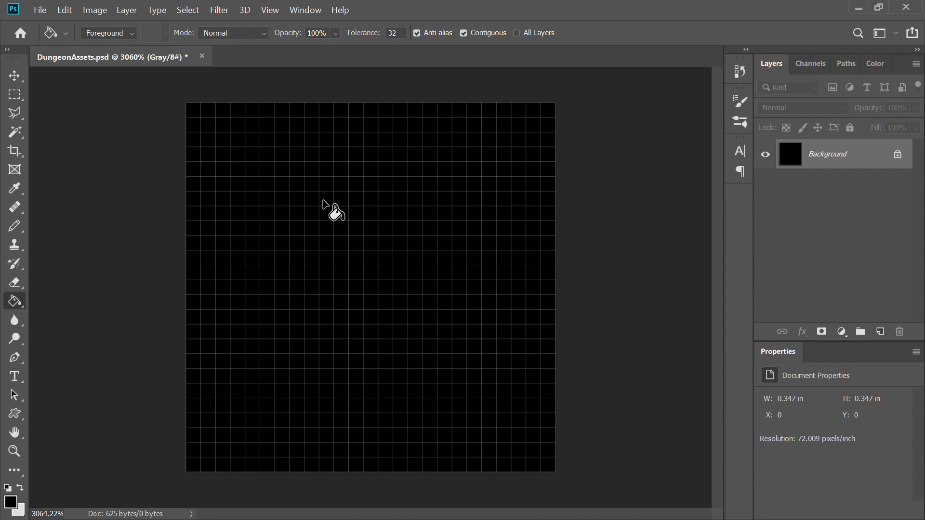
{"action": "scroll", "coordinate": [198, 99], "scroll_direction": "up", "scroll_amount": 3}
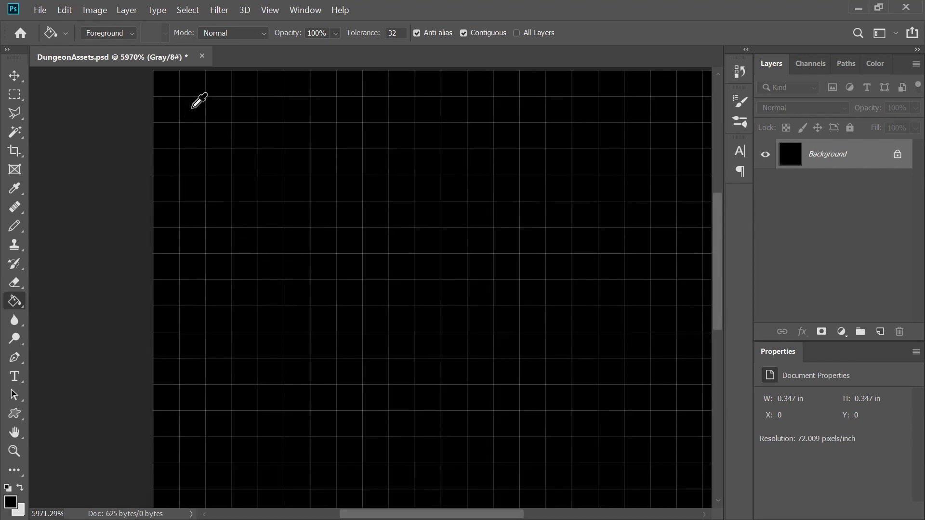
- Activate the Pencil tool with the whole 25 x 25 canvas in view
{"action": "scroll", "coordinate": [206, 169], "scroll_direction": "down", "scroll_amount": 2}
{"action": "scroll", "coordinate": [206, 169], "scroll_direction": "up", "scroll_amount": 2}
{"action": "scroll", "coordinate": [231, 188], "scroll_direction": "down", "scroll_amount": 1}
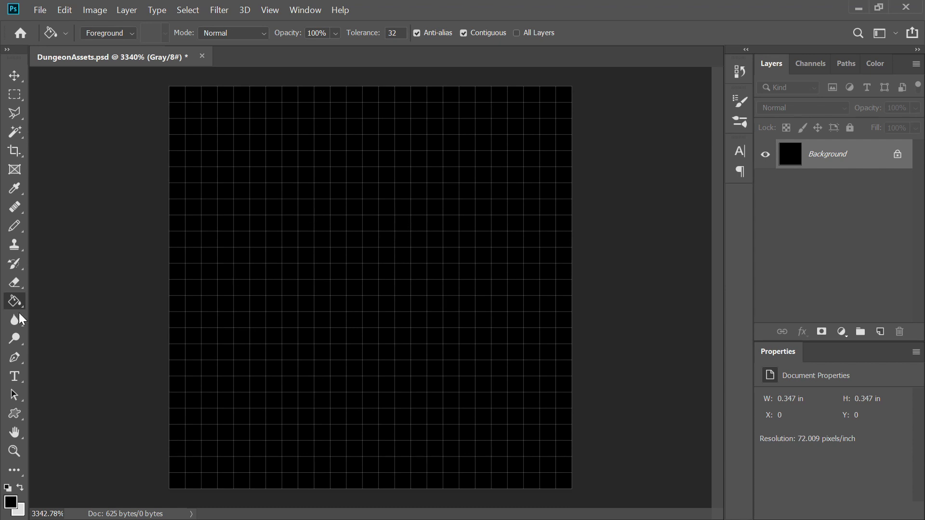
{"action": "left_click", "coordinate": [15, 226]}
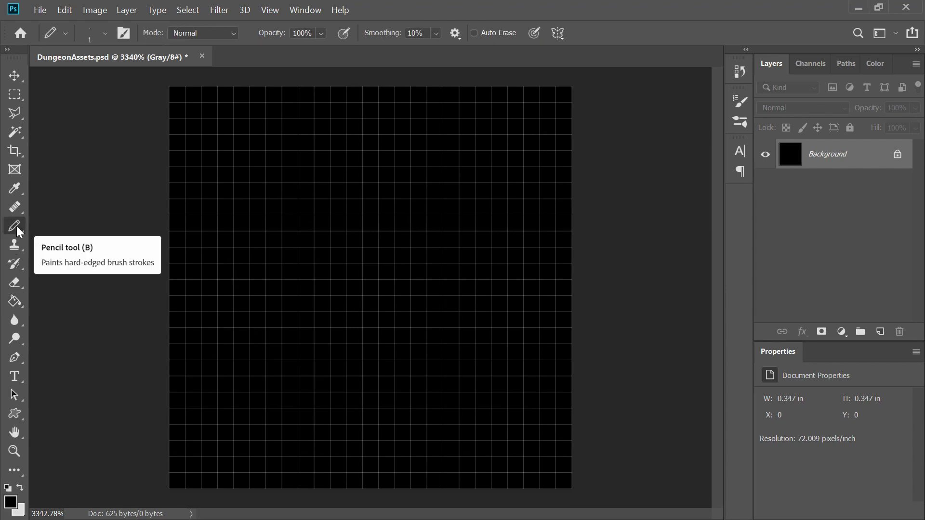
{"action": "left_click", "coordinate": [18, 228]}
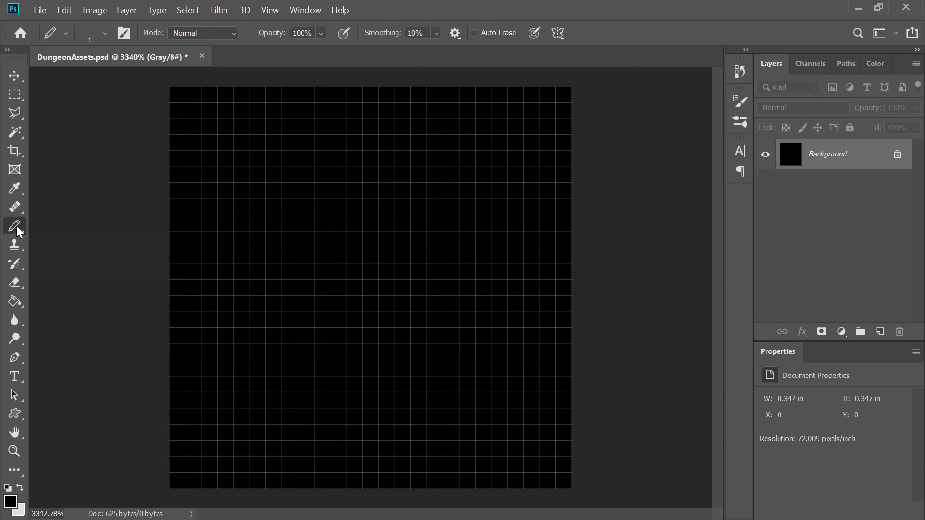
{"action": "left_click", "coordinate": [16, 226]}
- Check that the pencil brush is set to a size of 1 px and 100% hardness
{"action": "right_click", "coordinate": [326, 217]}
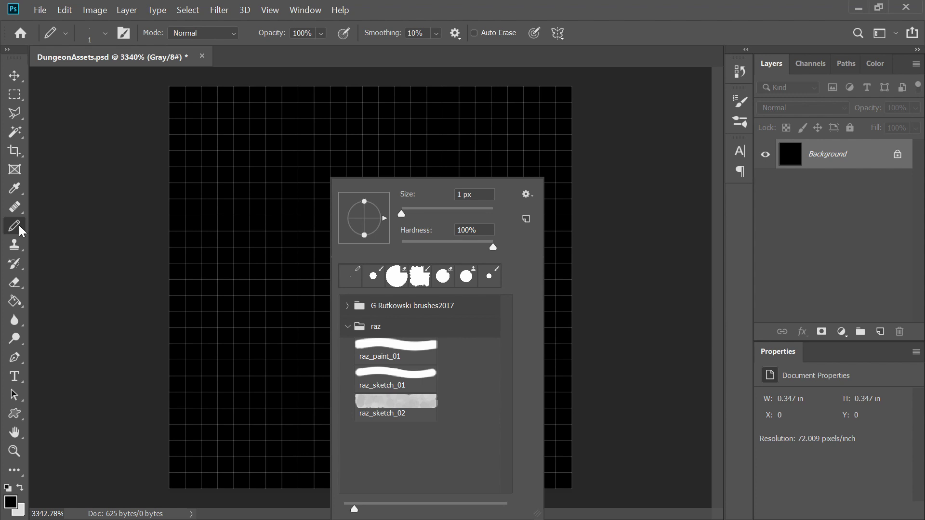
{"action": "left_click", "coordinate": [21, 232]}
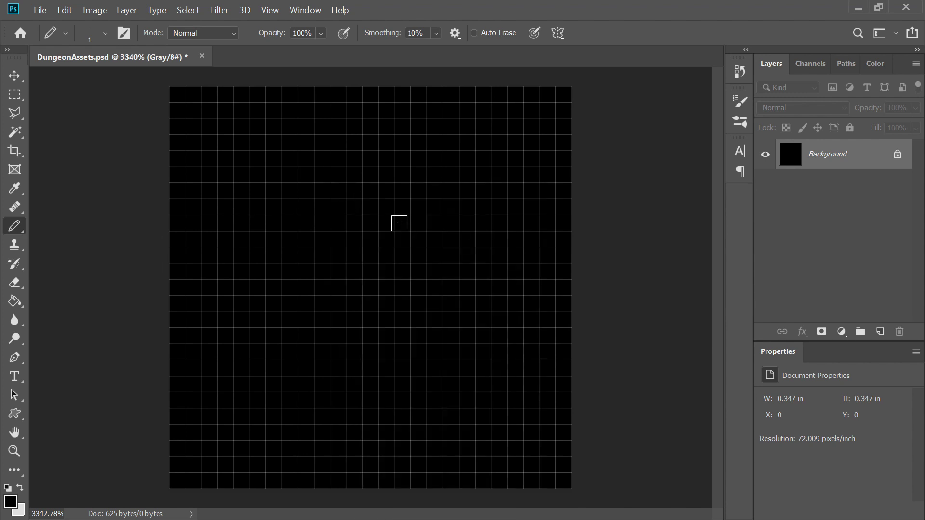
{"action": "right_click", "coordinate": [399, 224]}
{"action": "left_click", "coordinate": [481, 194]}
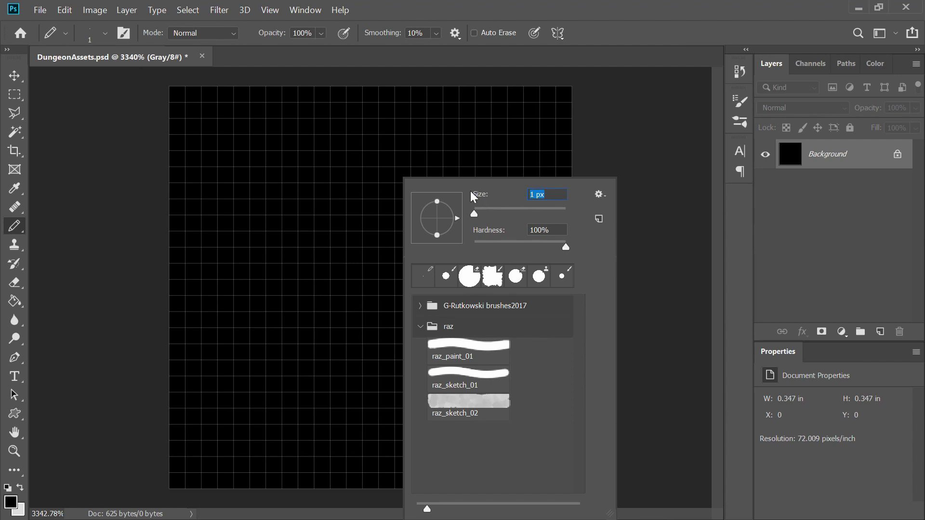
{"action": "left_click_drag", "start_coordinate": [554, 208], "coordinate": [439, 225]}
{"action": "left_click", "coordinate": [348, 215]}
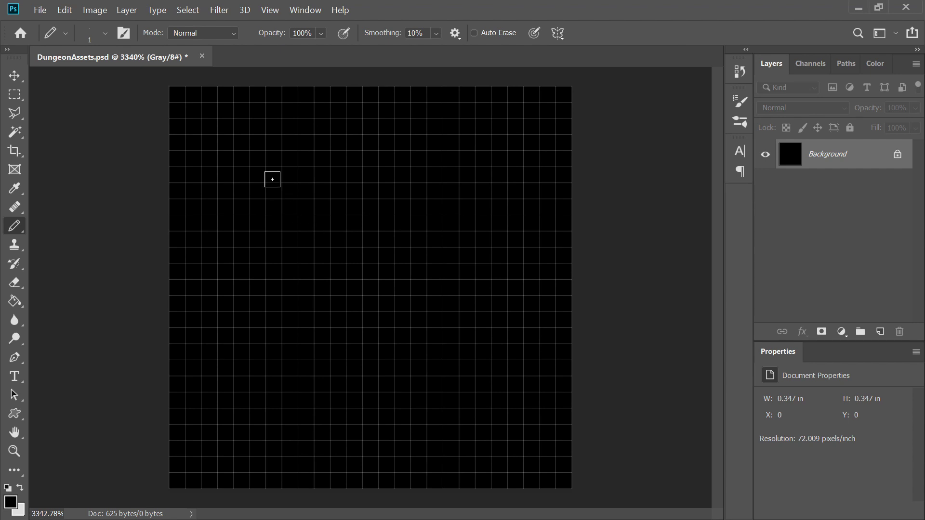
- Save the document, then add a new layer above the Background and name it Ground
{"action": "key", "text": "ctrl+s"}
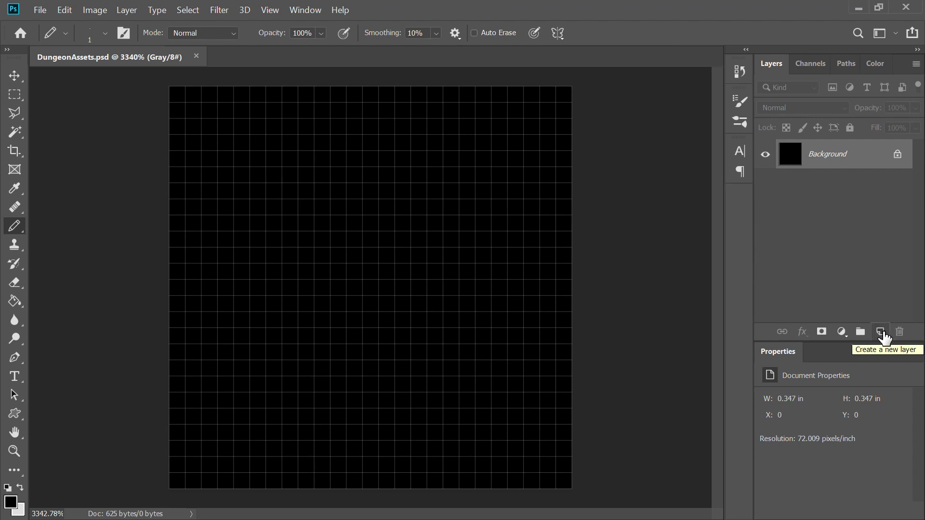
{"action": "left_click", "coordinate": [882, 333]}
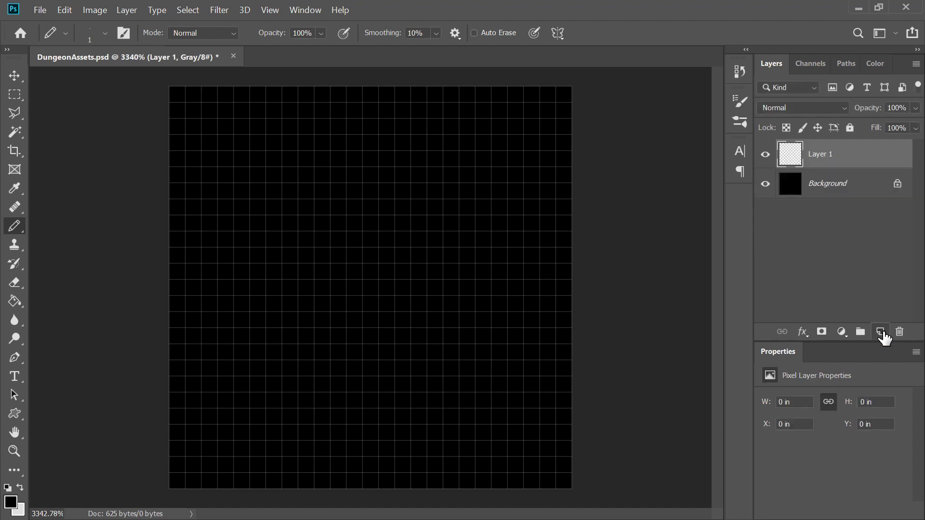
{"action": "double_click", "coordinate": [819, 155]}
{"action": "type", "text": "Gr"}
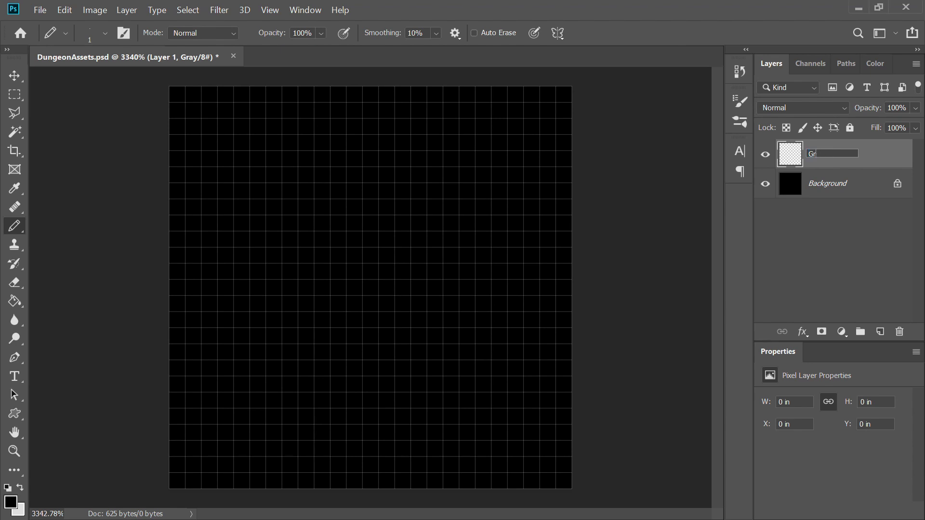
{"action": "type", "text": "ound"}
{"action": "key", "text": "Return"}
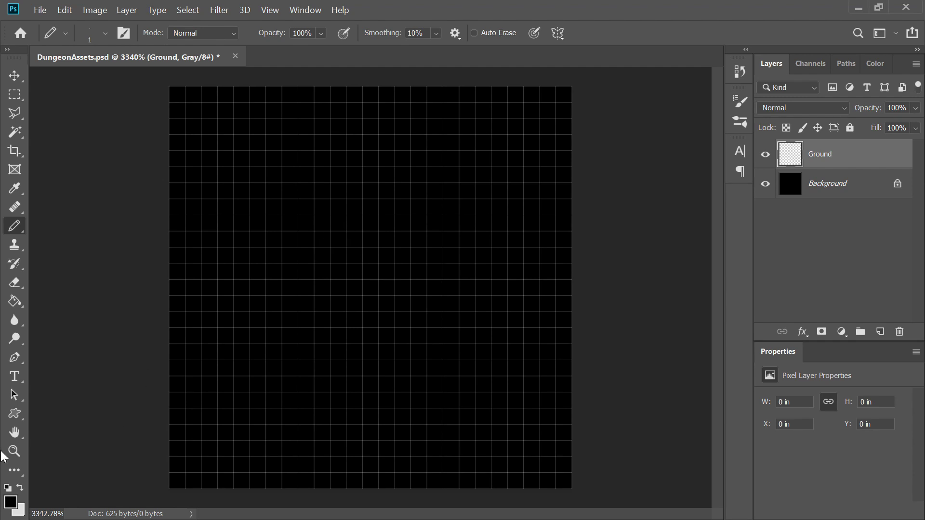
- Swap the foreground and background colors, set the foreground to pure white (ffffff), and return to the Pencil tool
{"action": "left_click", "coordinate": [19, 488]}
{"action": "left_click", "coordinate": [14, 502]}
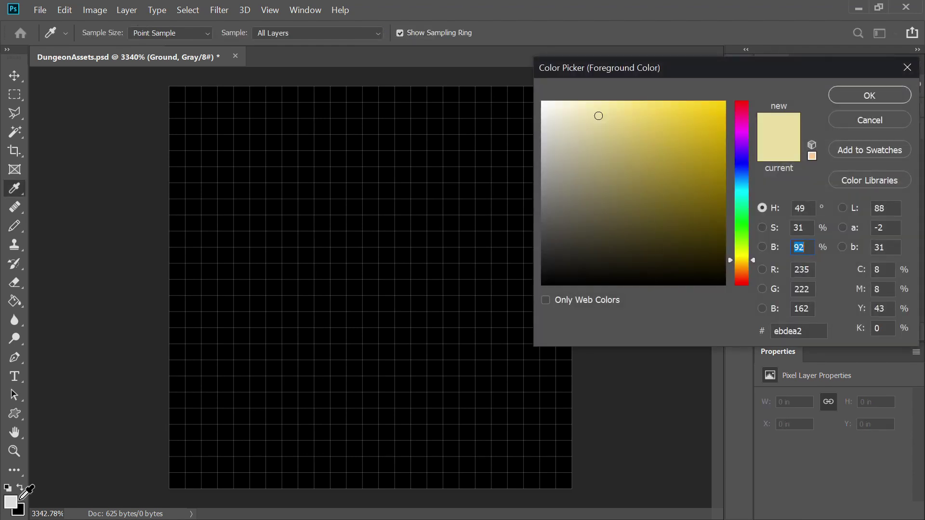
{"action": "left_click_drag", "start_coordinate": [617, 147], "coordinate": [551, 99]}
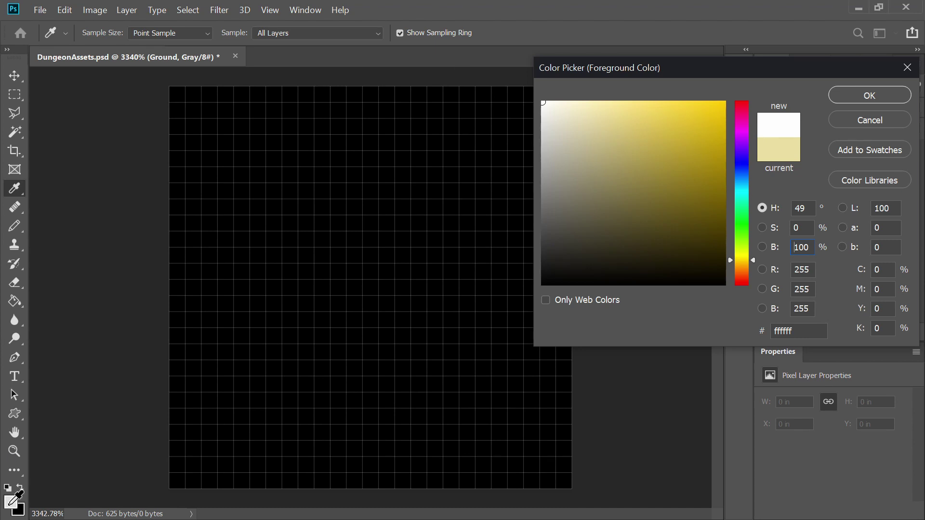
{"action": "mouse_move", "coordinate": [580, 147]}
{"action": "left_mouse_down"}
{"action": "mouse_move", "coordinate": [404, 44]}
{"action": "mouse_move", "coordinate": [555, 126]}
{"action": "mouse_move", "coordinate": [354, 53]}
{"action": "left_mouse_up"}
{"action": "left_click", "coordinate": [848, 97]}
{"action": "key", "text": "b"}
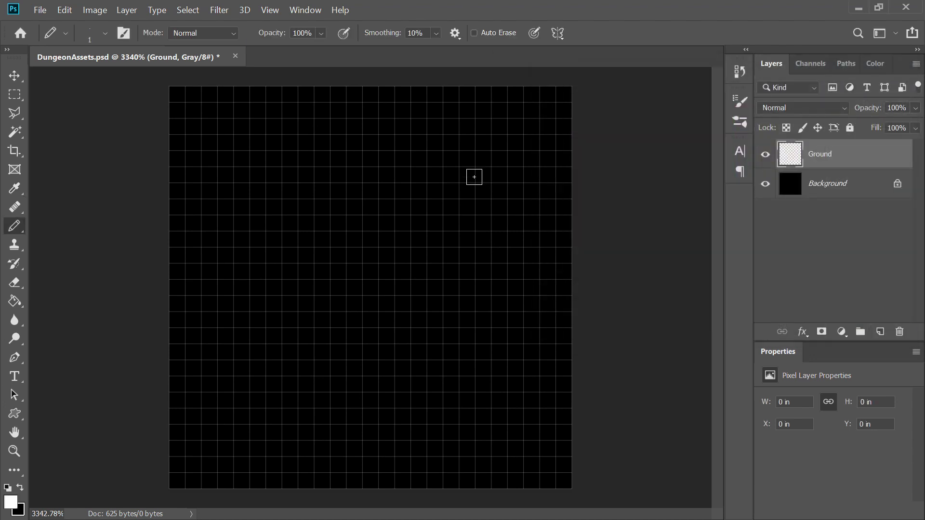